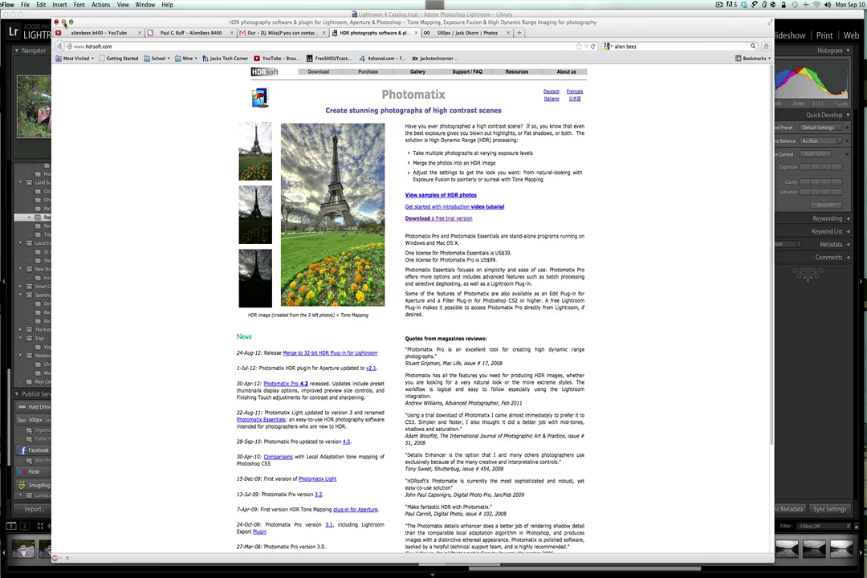
Step: Close Firefox and bring Lightroom's Library grid forward with photos 78–80 selected
left_click(57, 21)
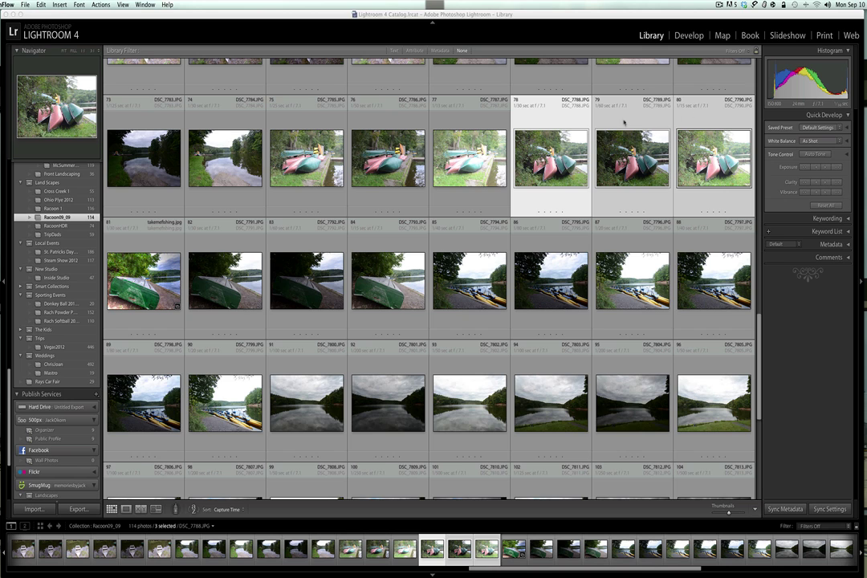
left_click(549, 118)
Step: Export the three selected rowboat photos to Photomatix Pro and reposition its settings dialog
right_click(548, 118)
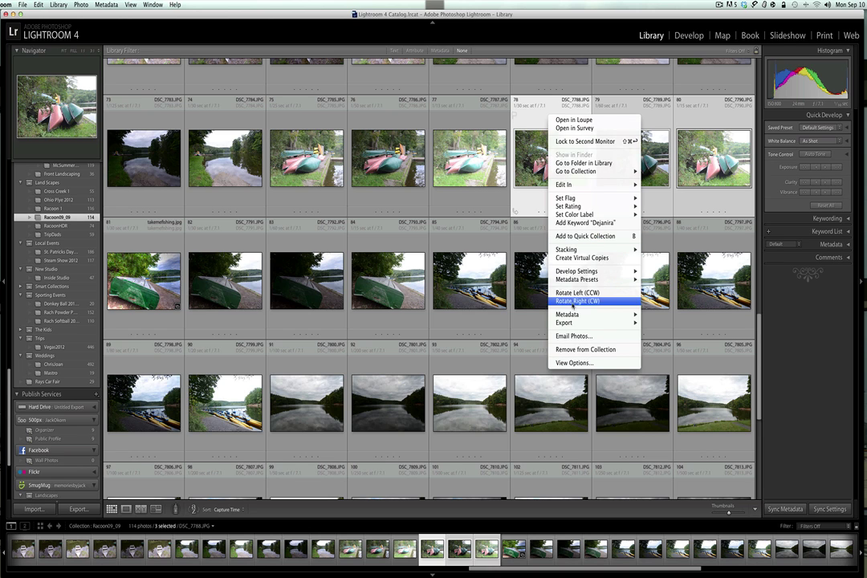
mouse_move(569, 316)
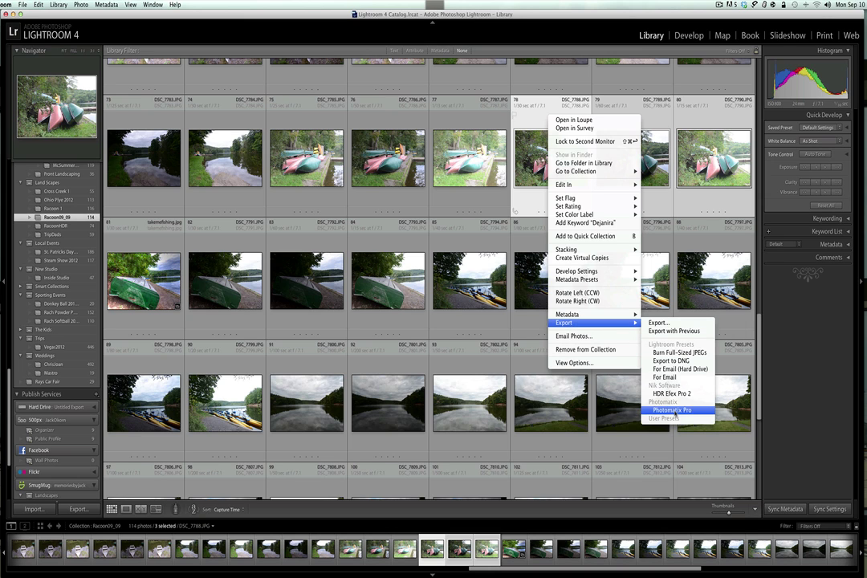
left_click(674, 412)
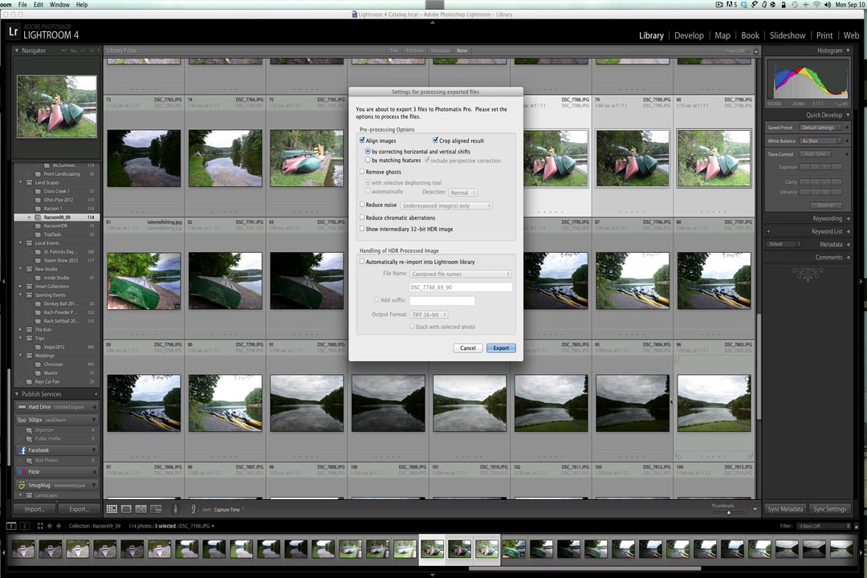
left_click_drag(432, 94, 427, 98)
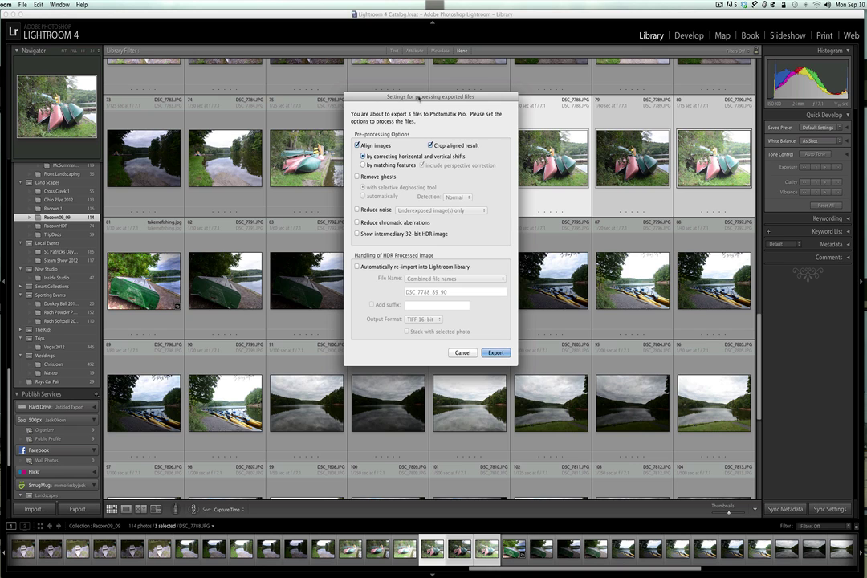
left_click_drag(419, 96, 417, 94)
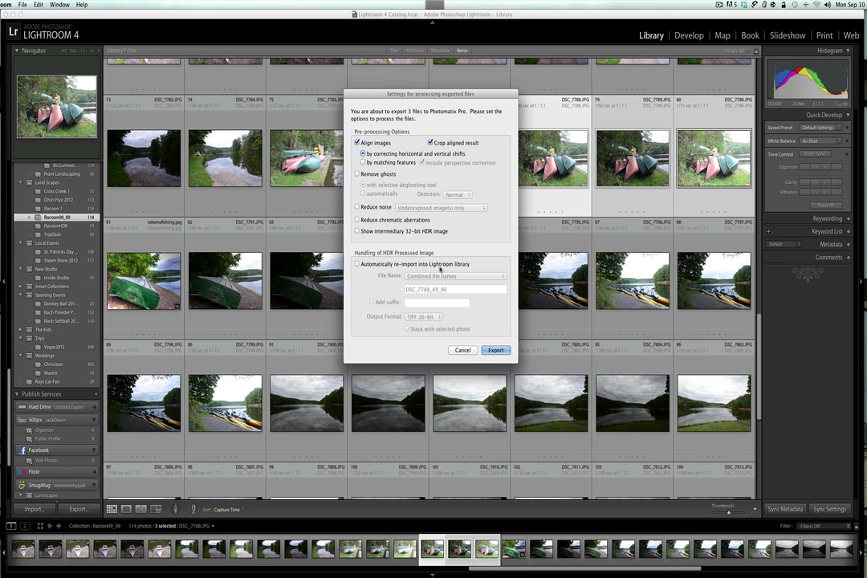
Step: Enable automatic re-import, use the custom file name RowBoatsHDR, and set output format to JPEG
left_click(358, 265)
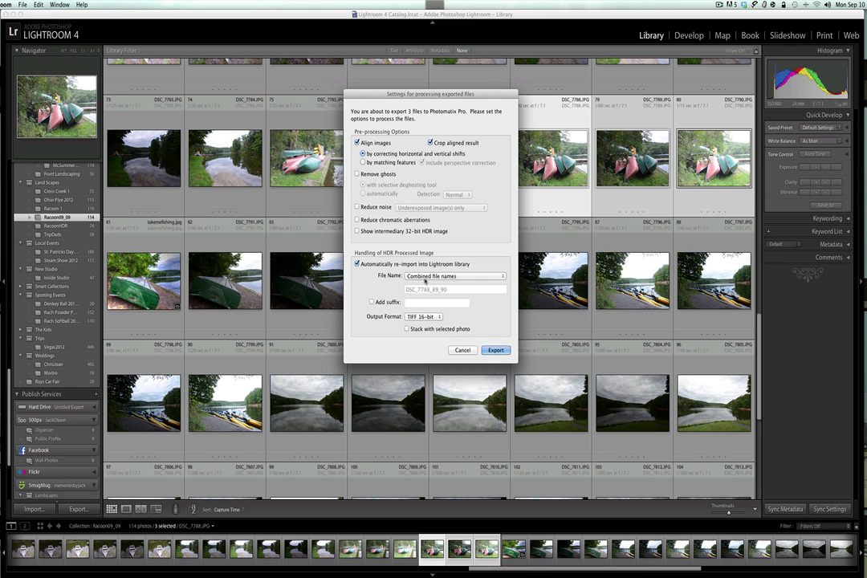
left_click(455, 276)
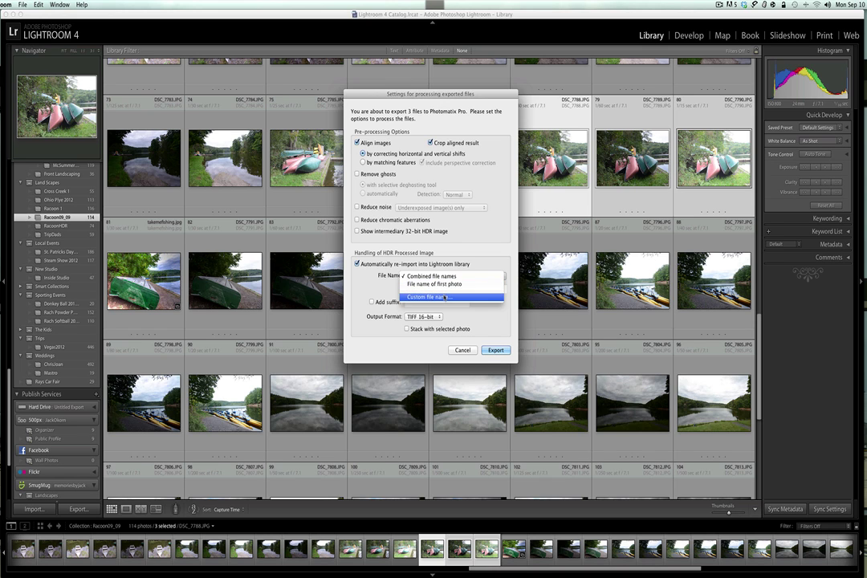
left_click(447, 297)
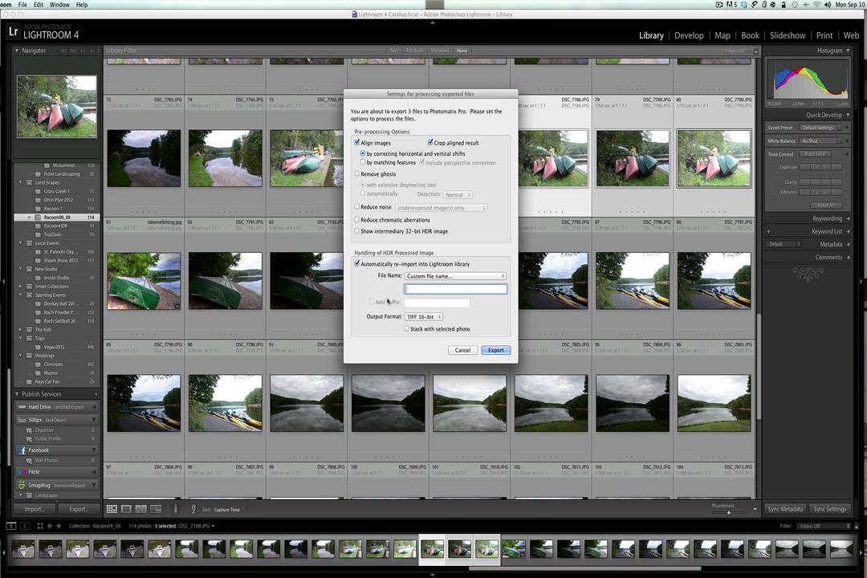
type("RowBoatsHDR")
left_click(426, 317)
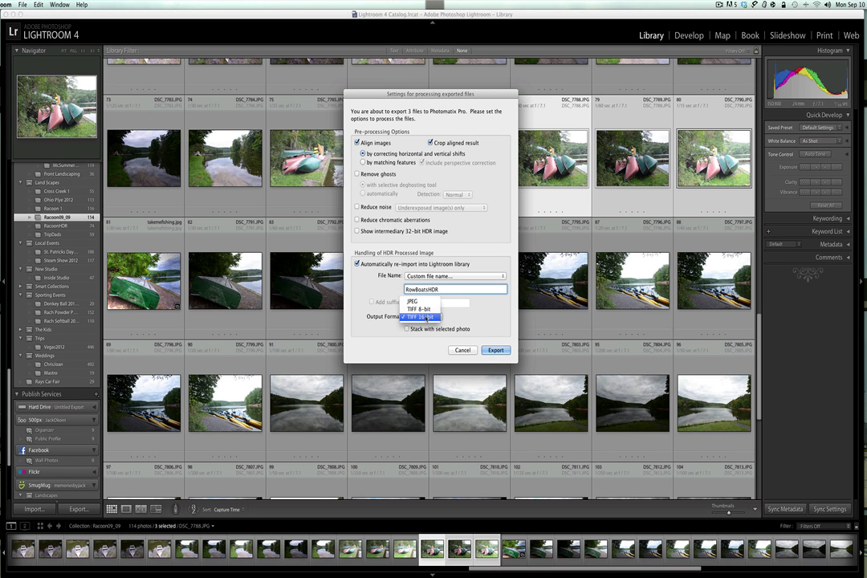
left_click(413, 301)
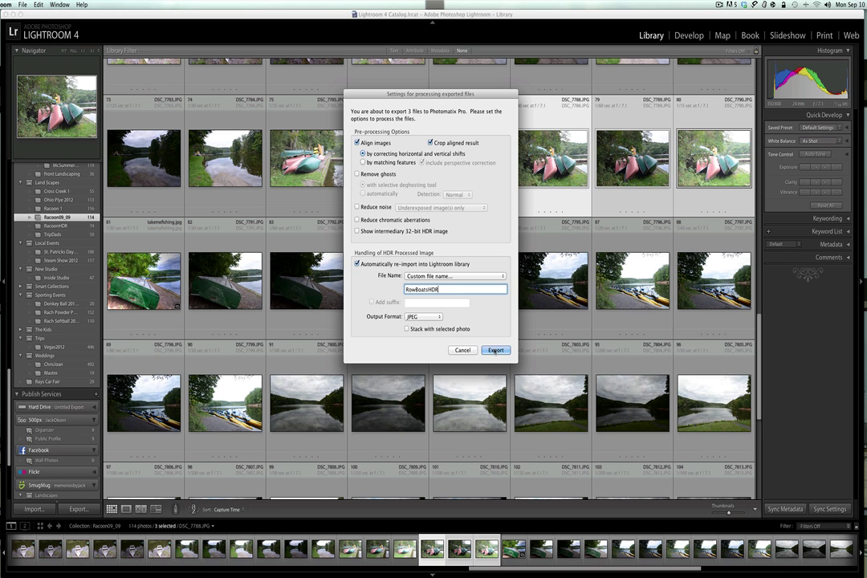
Step: Run the export to Photomatix Pro and drag the Workflow Shortcuts panel into view
left_click(496, 351)
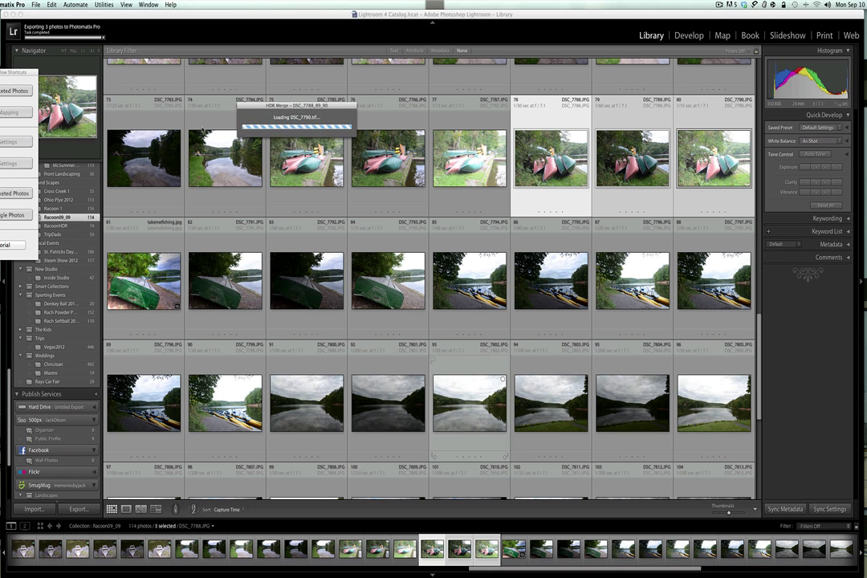
left_click_drag(12, 72, 149, 192)
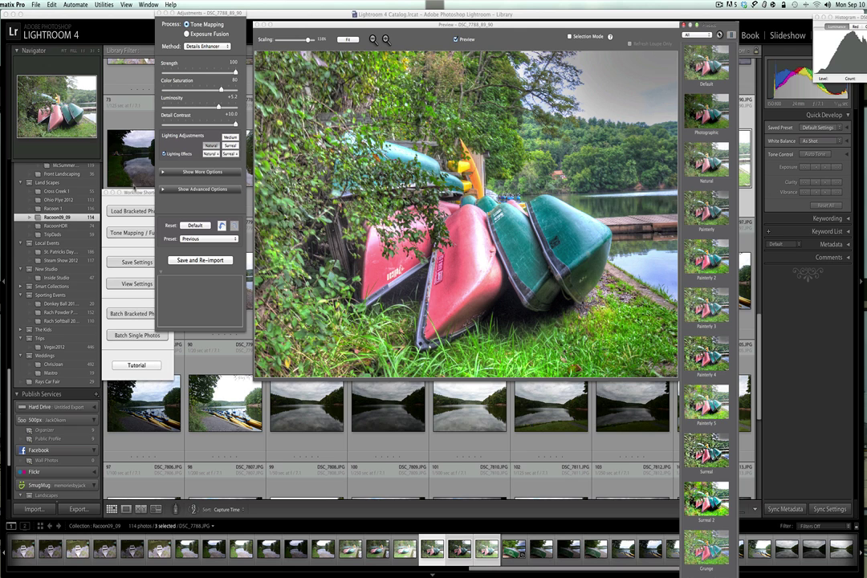
Step: Arrange the Workflow Shortcuts, Adjustments and Preview panels, scale the preview to about 140%, and scroll the presets
left_click_drag(128, 193, 38, 42)
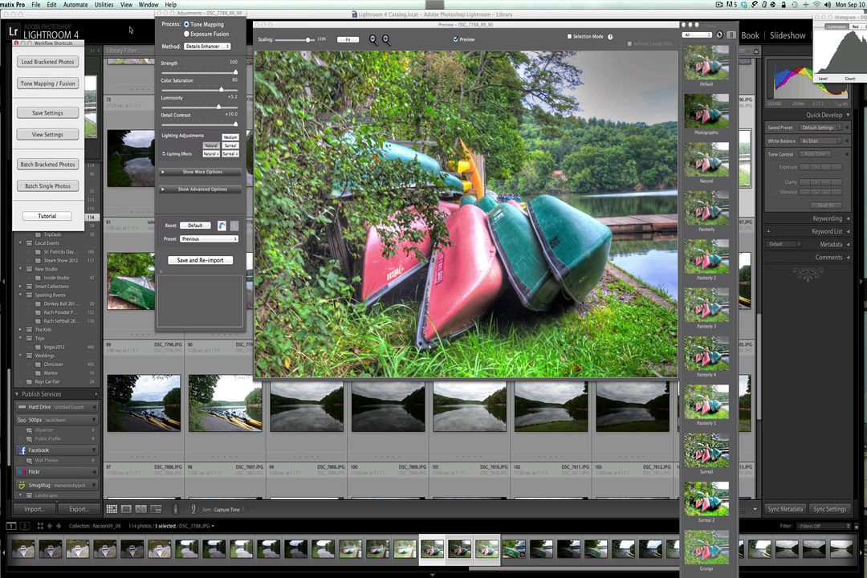
left_click_drag(174, 15, 127, 62)
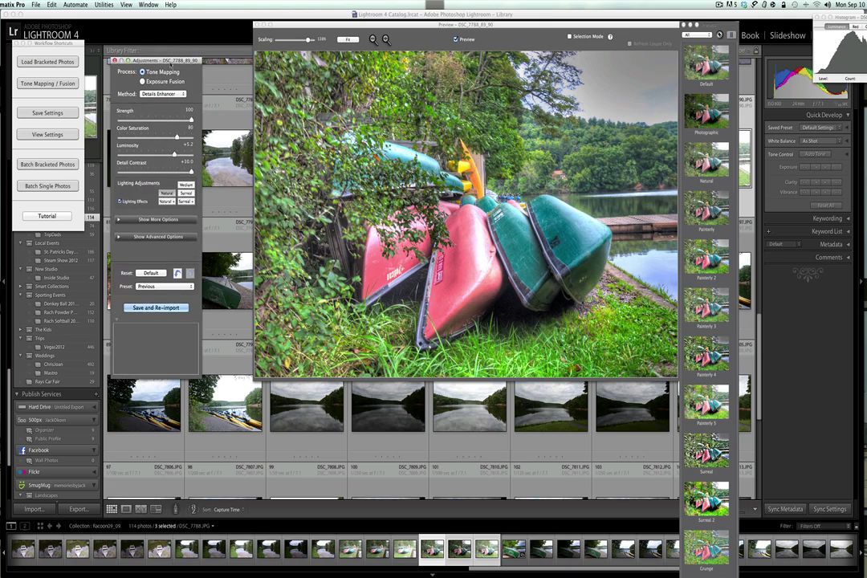
left_click_drag(363, 25, 317, 29)
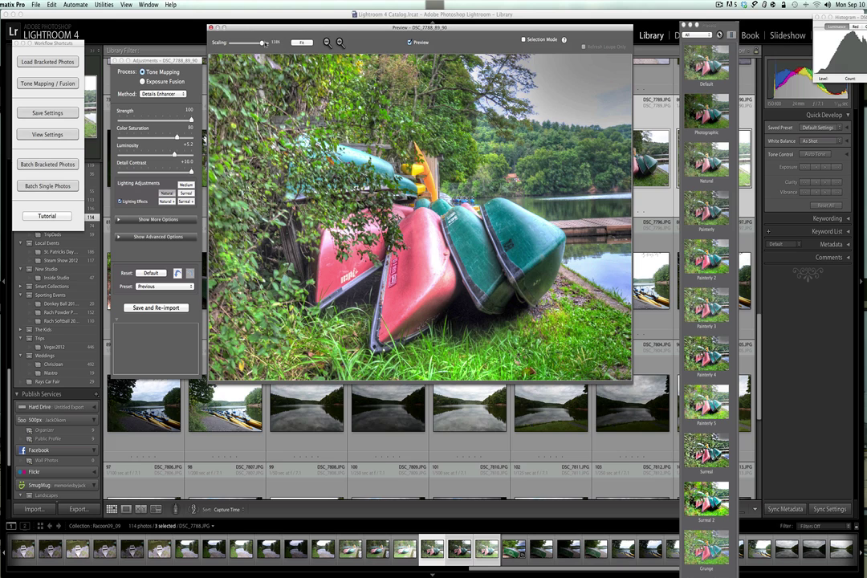
left_click_drag(262, 43, 264, 42)
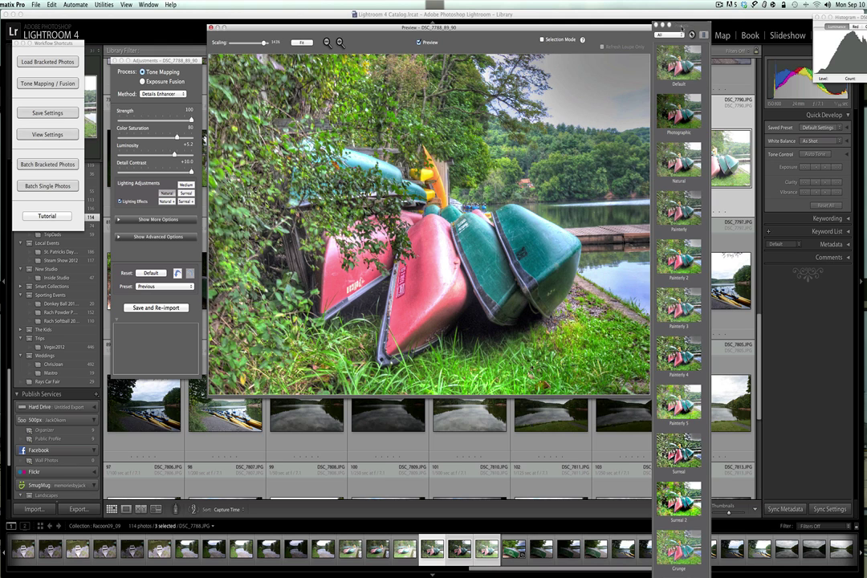
left_click_drag(674, 24, 679, 24)
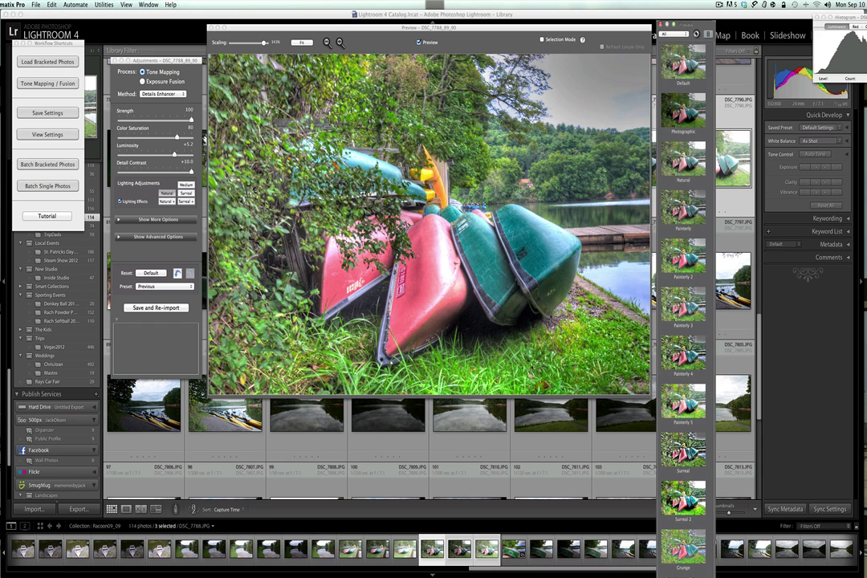
scroll(690, 361, "down", 5)
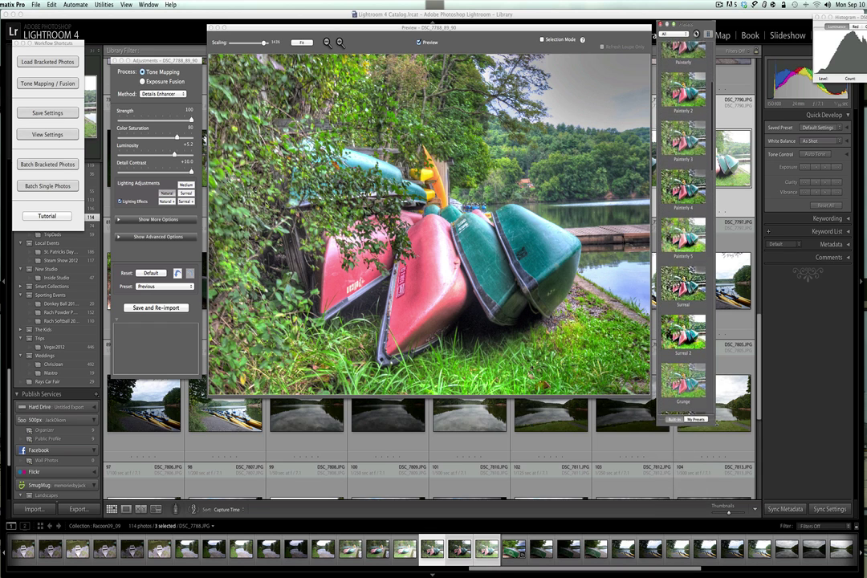
scroll(686, 224, "down", 2)
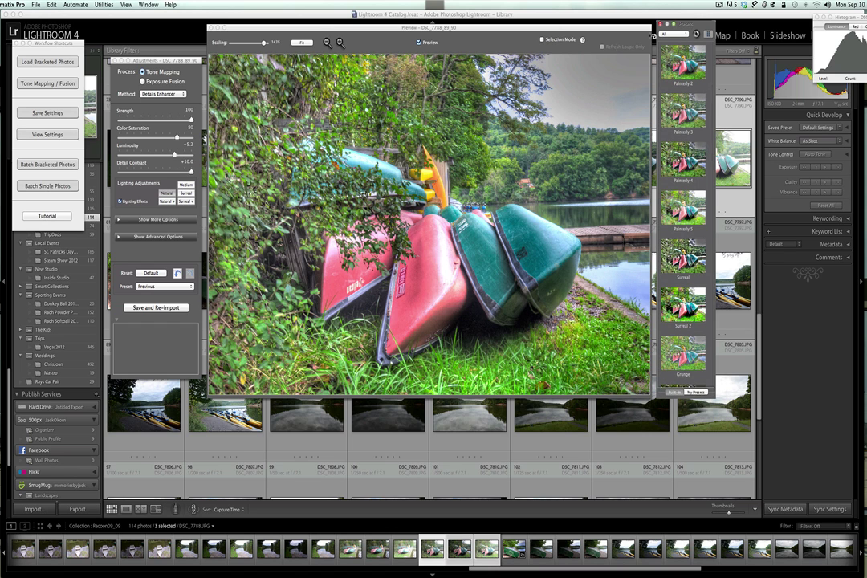
left_click_drag(696, 25, 697, 30)
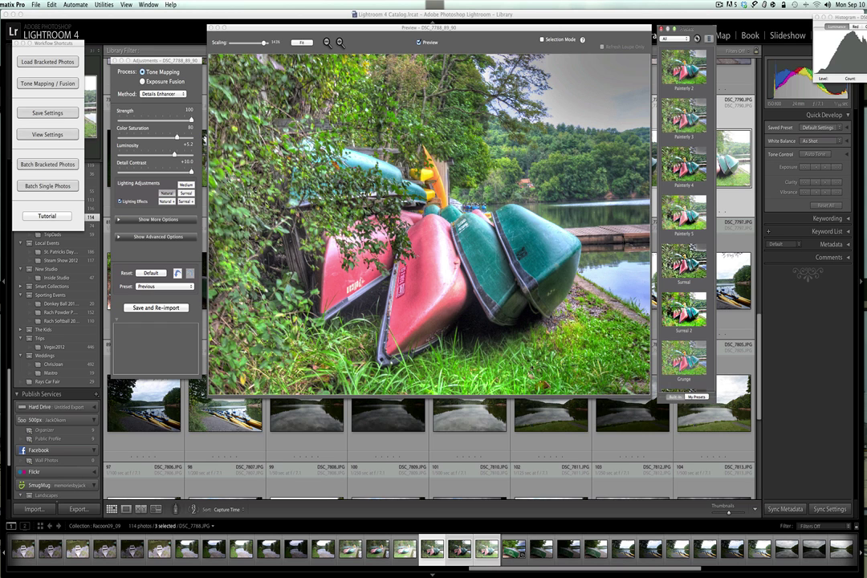
Step: Preview the Photographic preset, then Painterly through Painterly 4, on the rowboat image
scroll(684, 225, "up", 5)
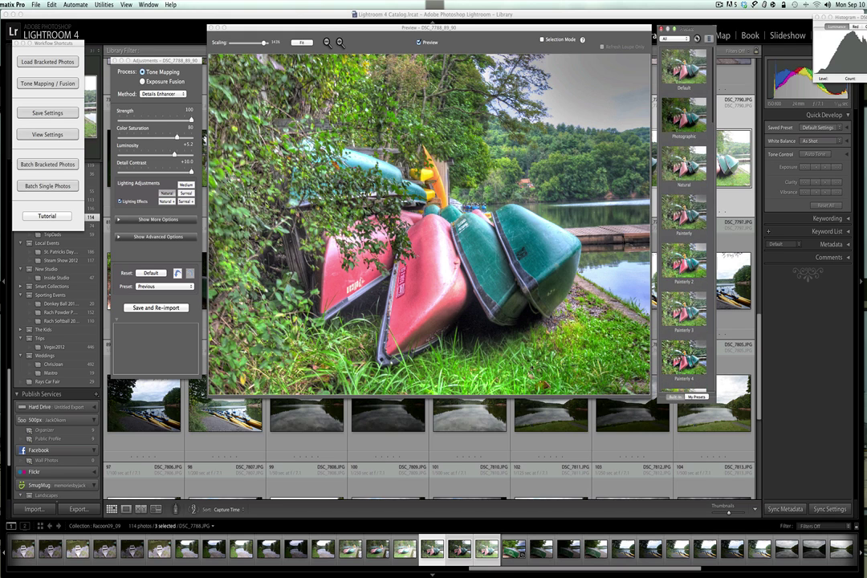
left_click(684, 117)
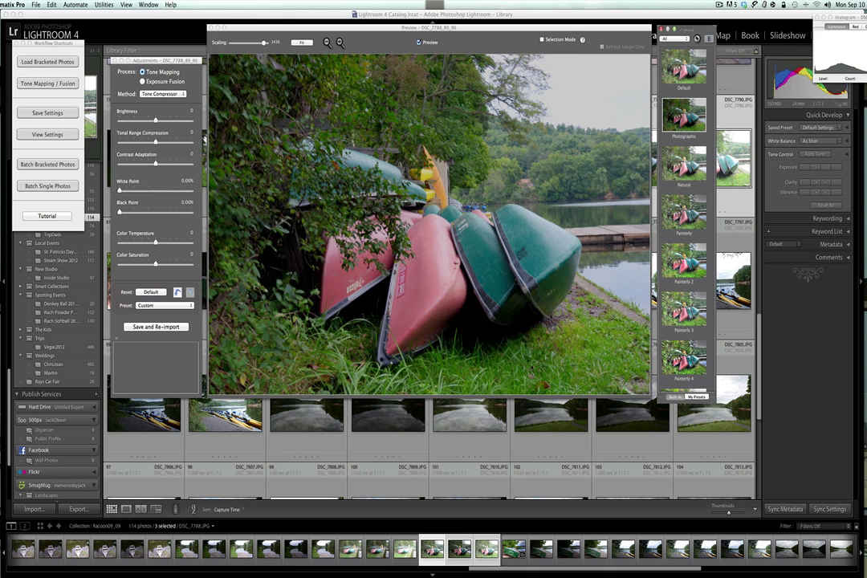
key("Down")
key("Down")
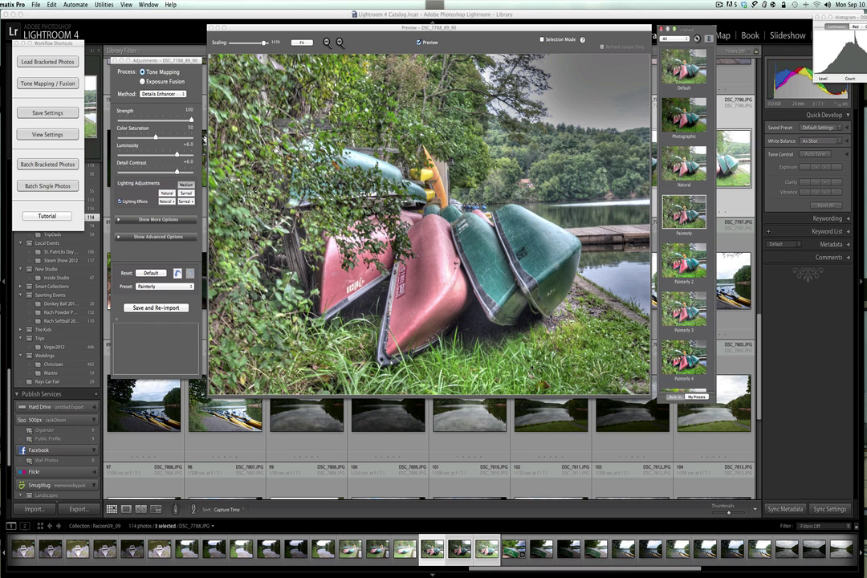
key("Down")
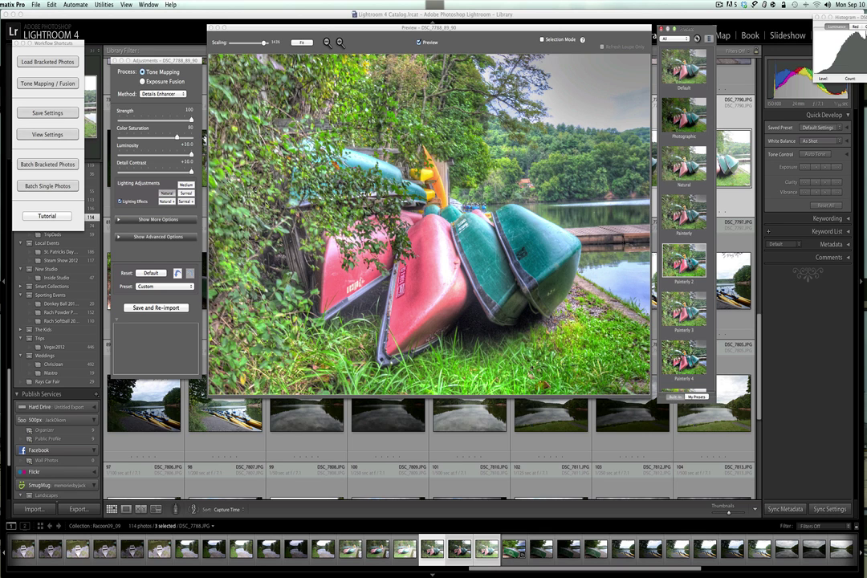
key("Down")
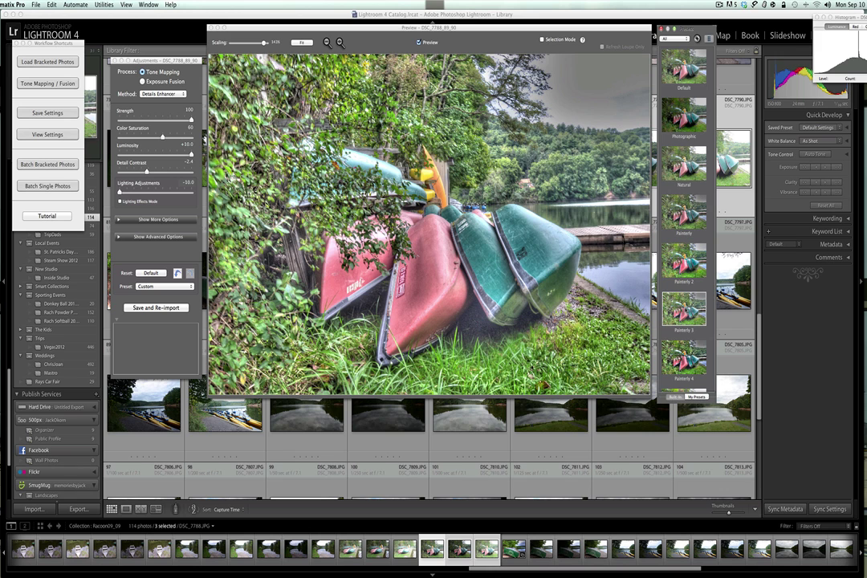
key("Down")
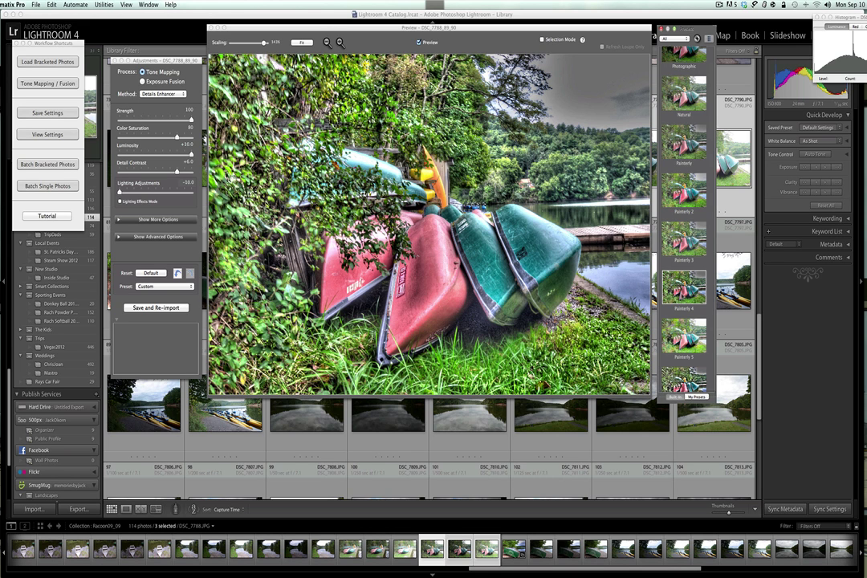
Step: Try the Surreal, Surreal 2 and Grunge presets, then settle on the Creative preset
scroll(682, 241, "down", 3)
left_click(684, 313)
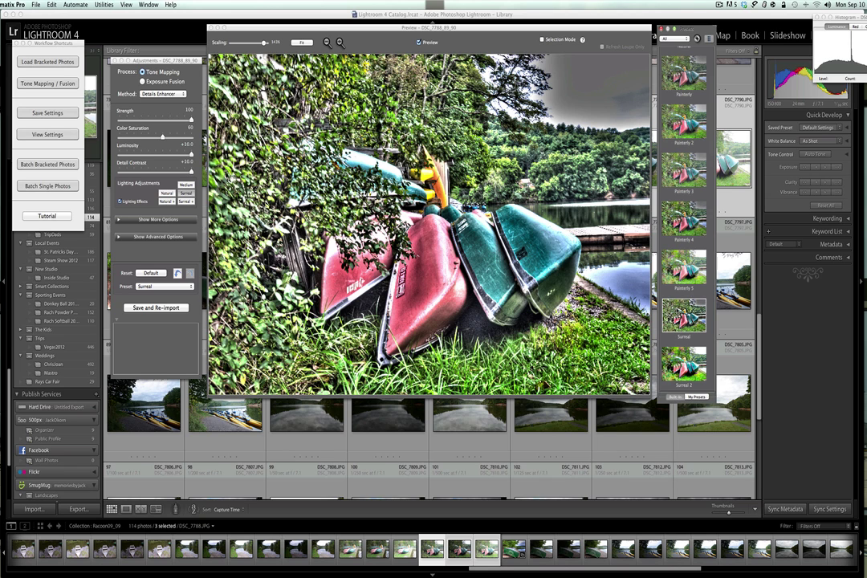
scroll(685, 217, "down", 2)
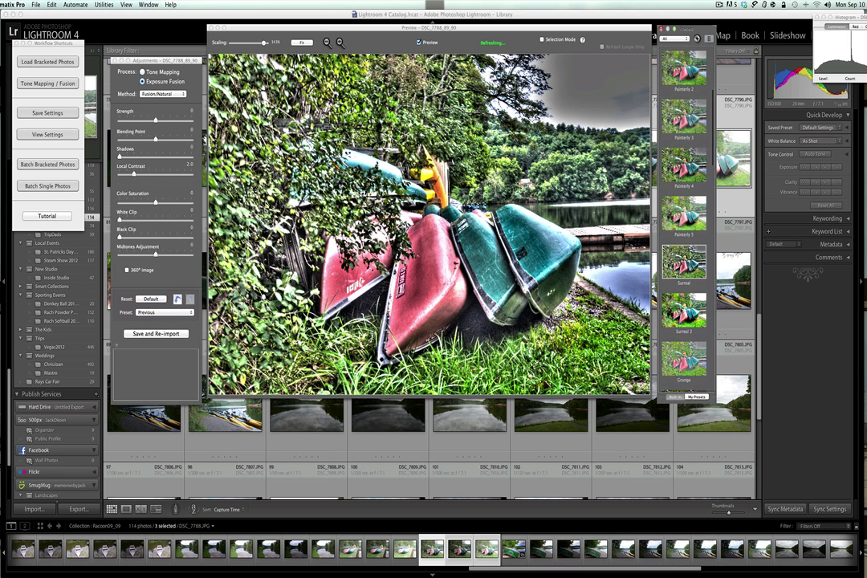
left_click(684, 309)
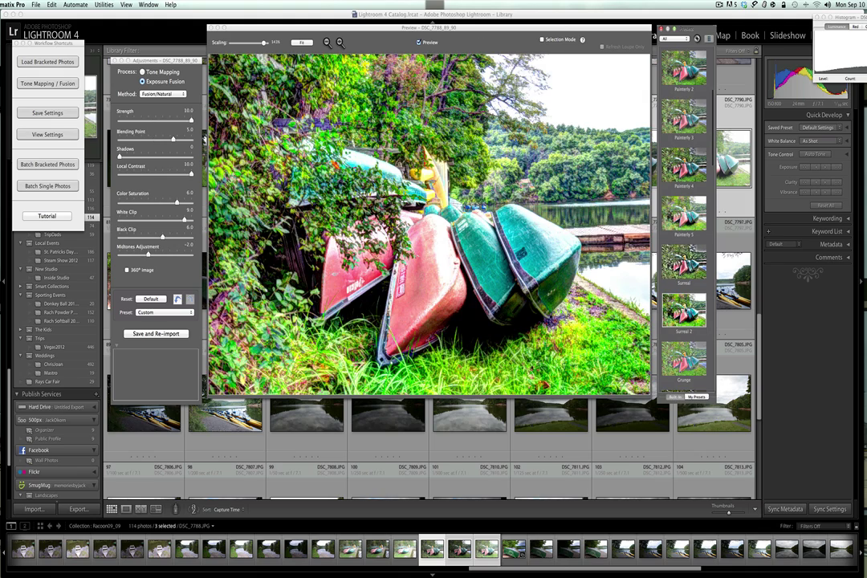
scroll(684, 309, "down", 2)
left_click(684, 296)
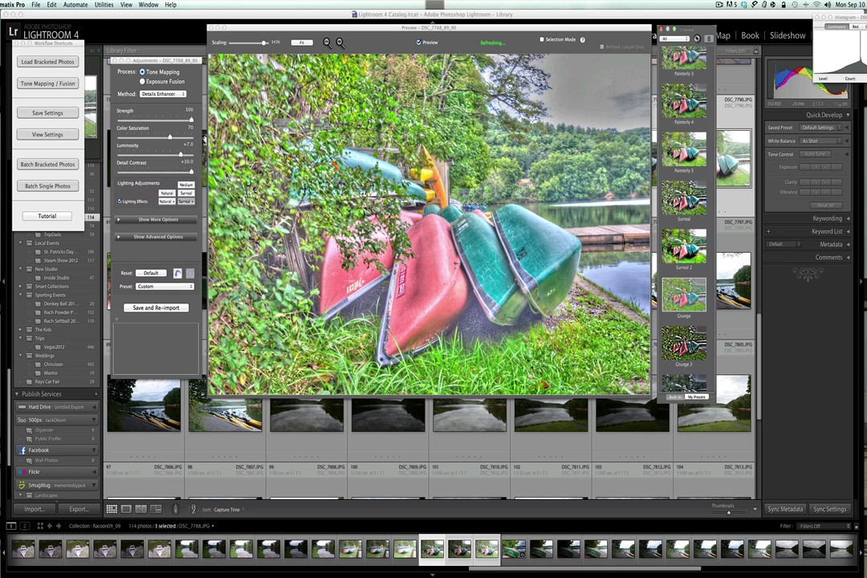
scroll(684, 216, "down", 2)
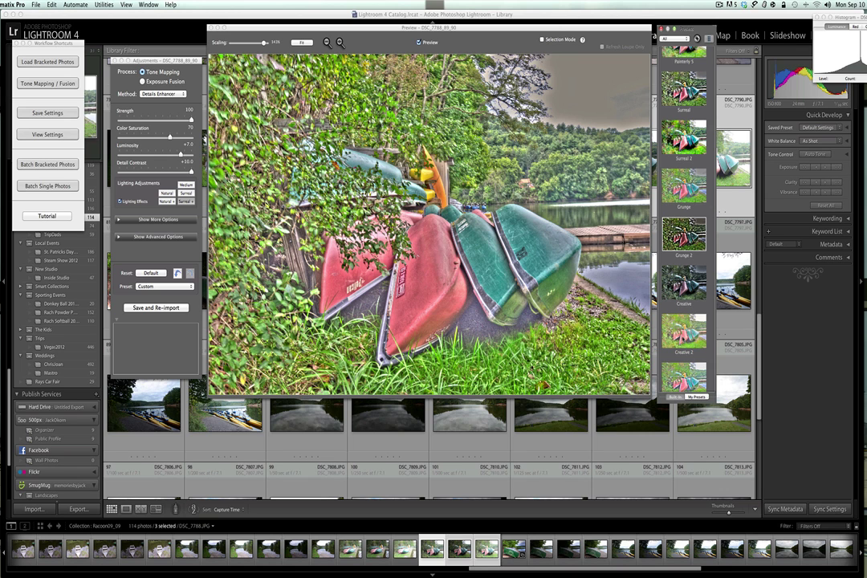
left_click(684, 281)
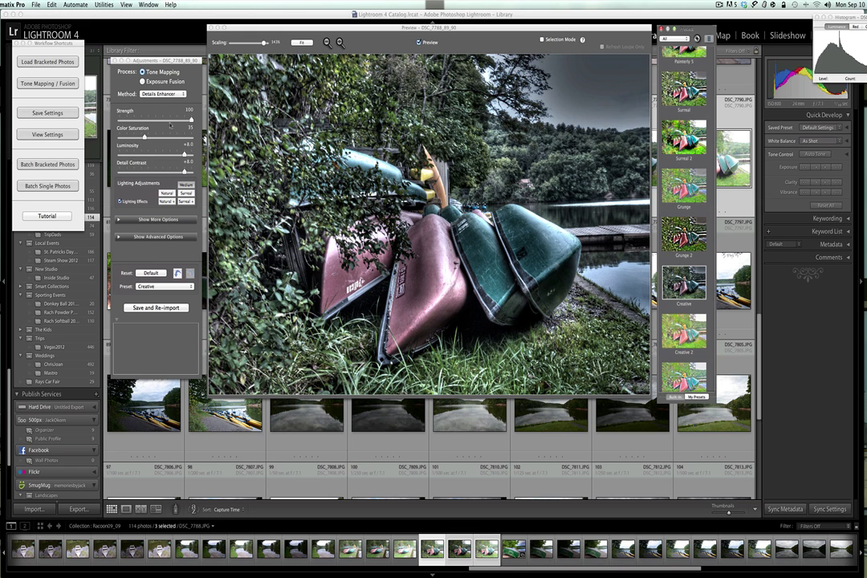
Step: Tweak Strength, then set Color Saturation 55, Luminosity +6.3 and Detail Contrast +6.2
mouse_move(162, 117)
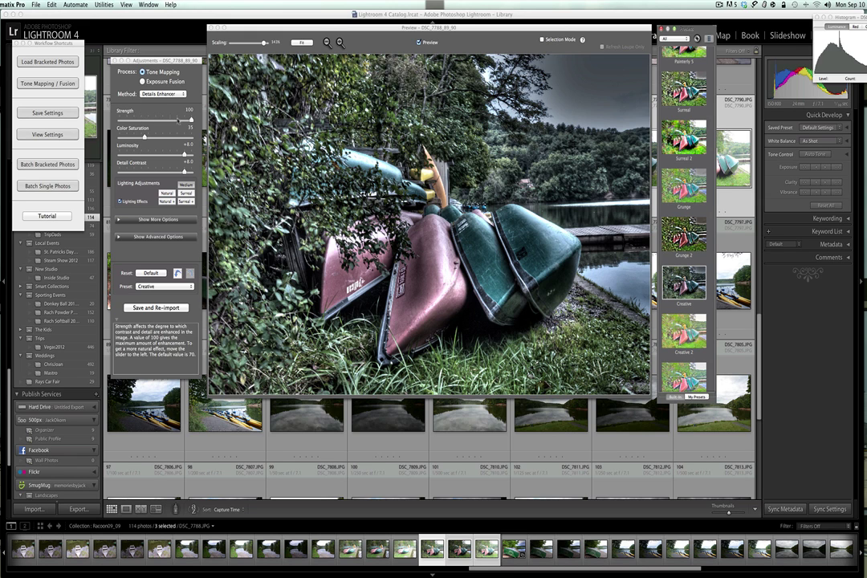
left_click(170, 119)
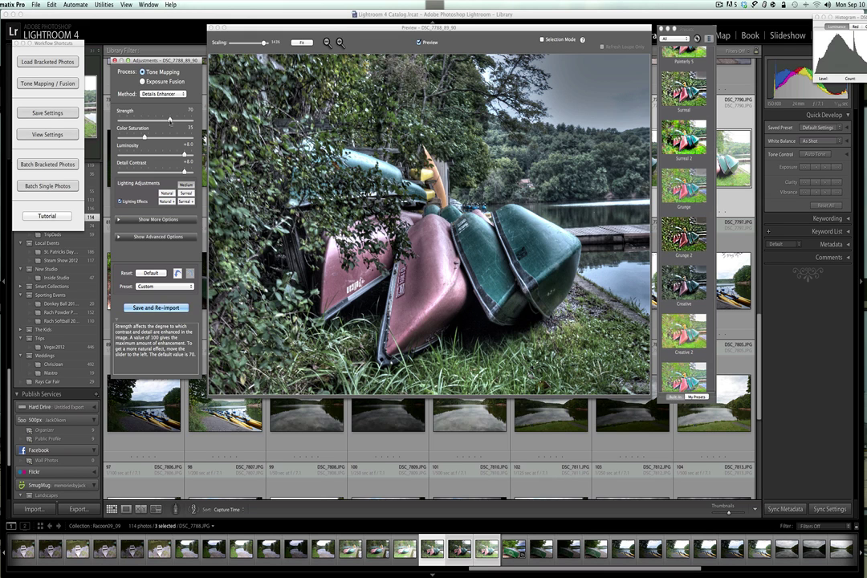
left_click_drag(169, 119, 192, 119)
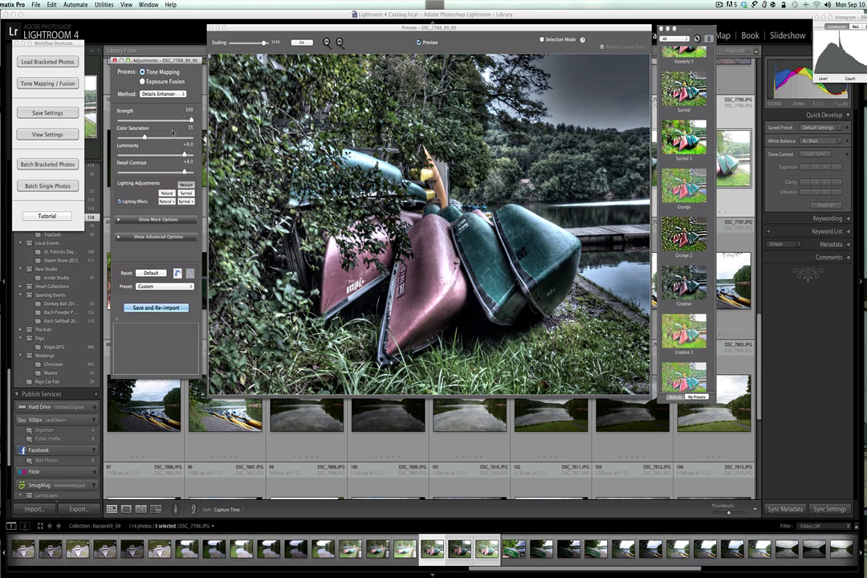
mouse_move(145, 138)
left_mouse_down()
mouse_move(135, 137)
mouse_move(160, 138)
left_mouse_up()
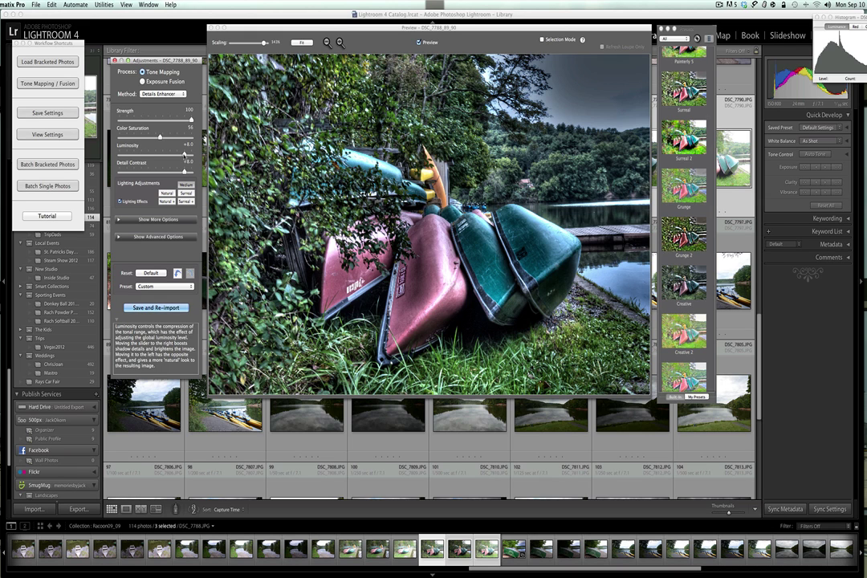
mouse_move(184, 155)
left_mouse_down()
mouse_move(170, 154)
mouse_move(177, 154)
left_mouse_up()
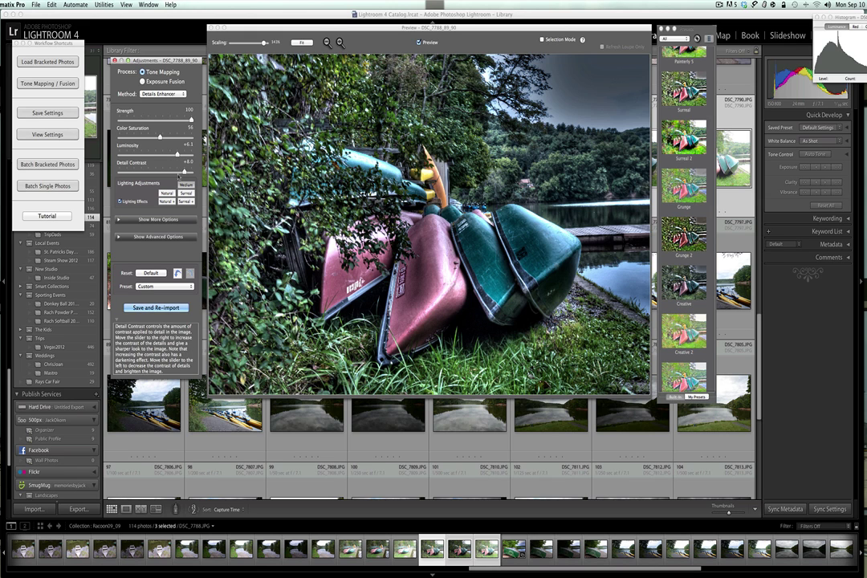
mouse_move(184, 172)
left_mouse_down()
mouse_move(151, 172)
mouse_move(182, 172)
left_mouse_up()
left_click_drag(181, 172, 178, 171)
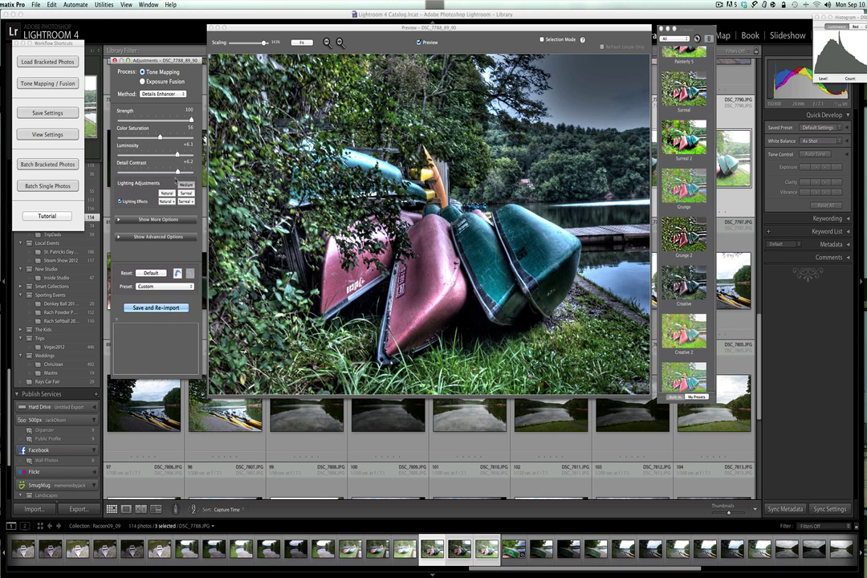
left_click(120, 219)
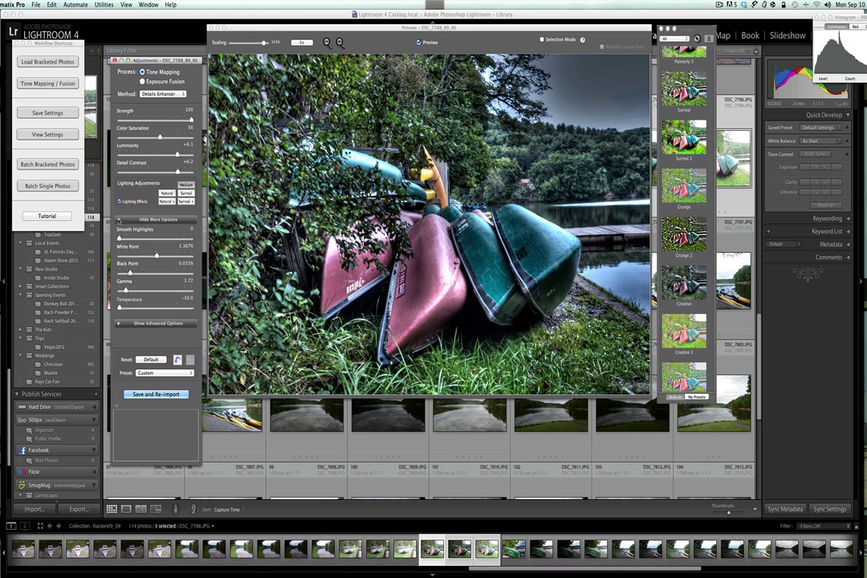
left_click(118, 220)
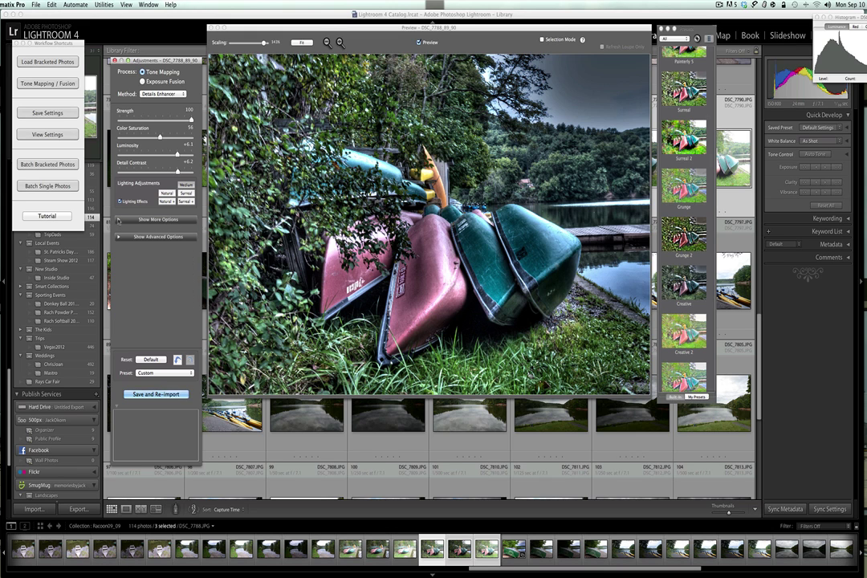
left_click(118, 236)
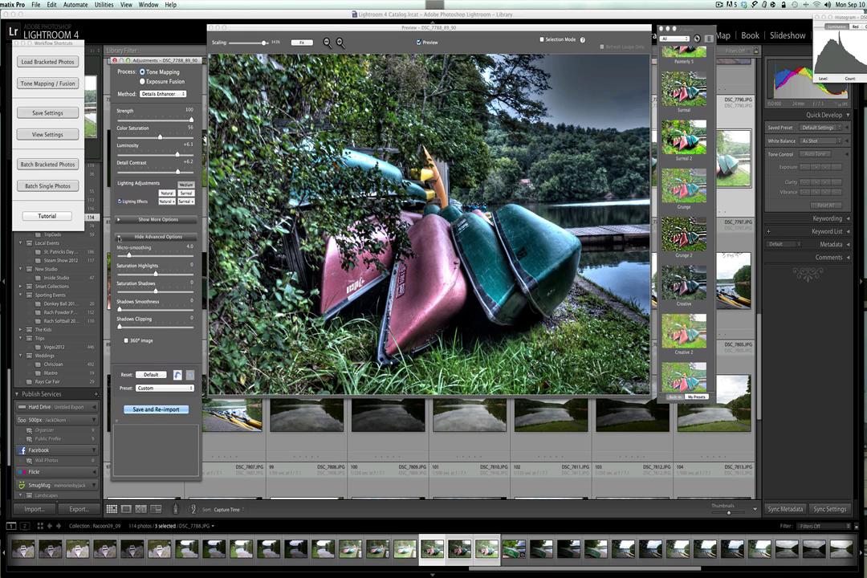
left_click(118, 237)
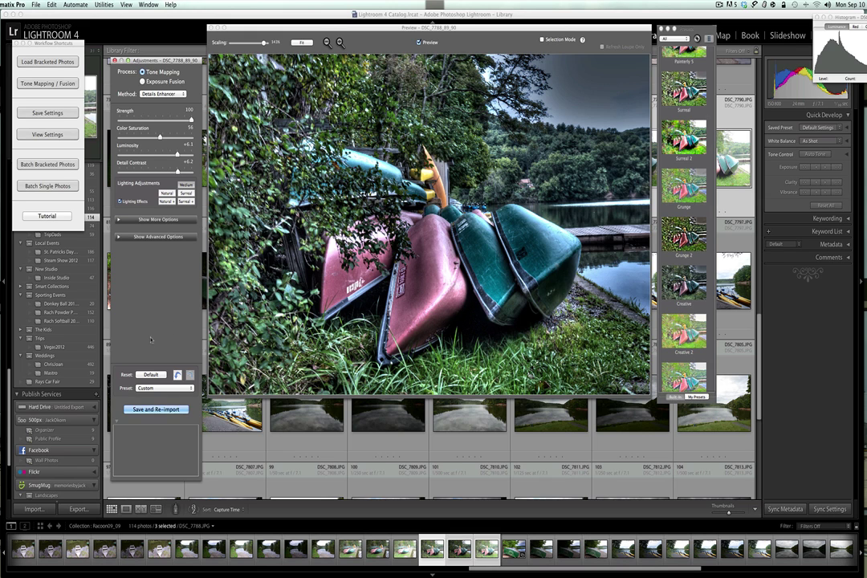
Step: Save and re-import RowBoatsHDR.jpg, open it from the Library grid, and switch to Develop
left_click(158, 410)
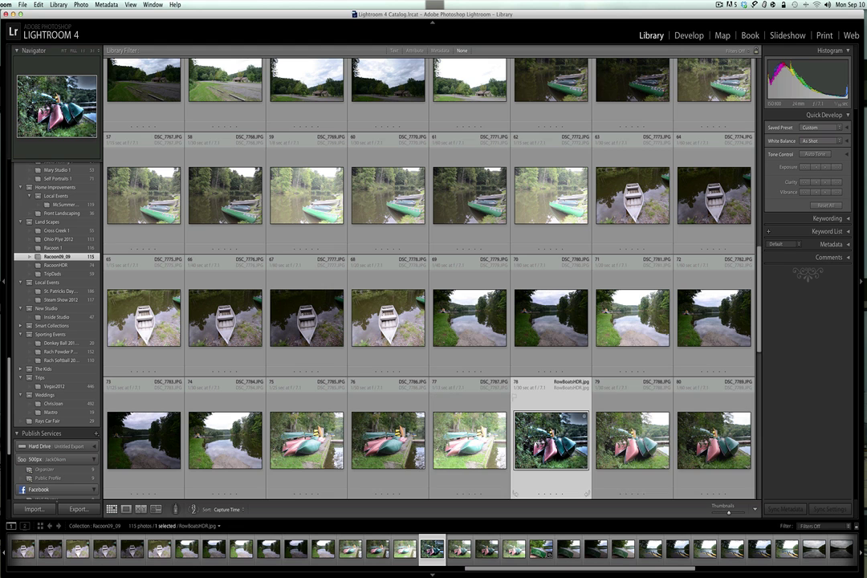
scroll(593, 424, "down", 3)
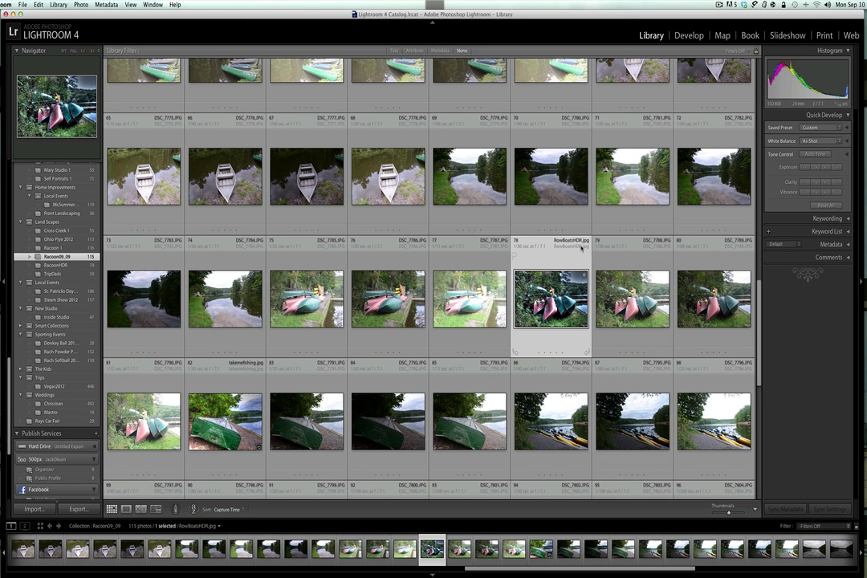
double_click(558, 287)
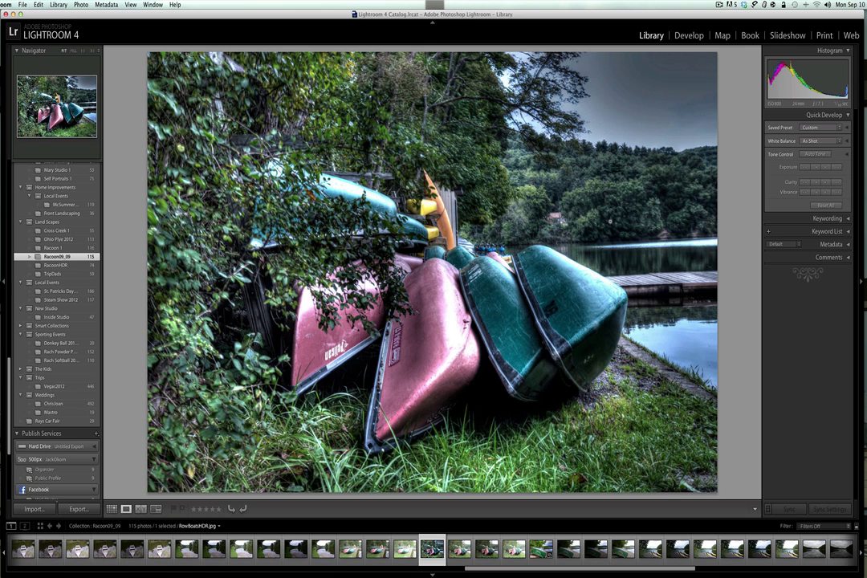
left_click(689, 36)
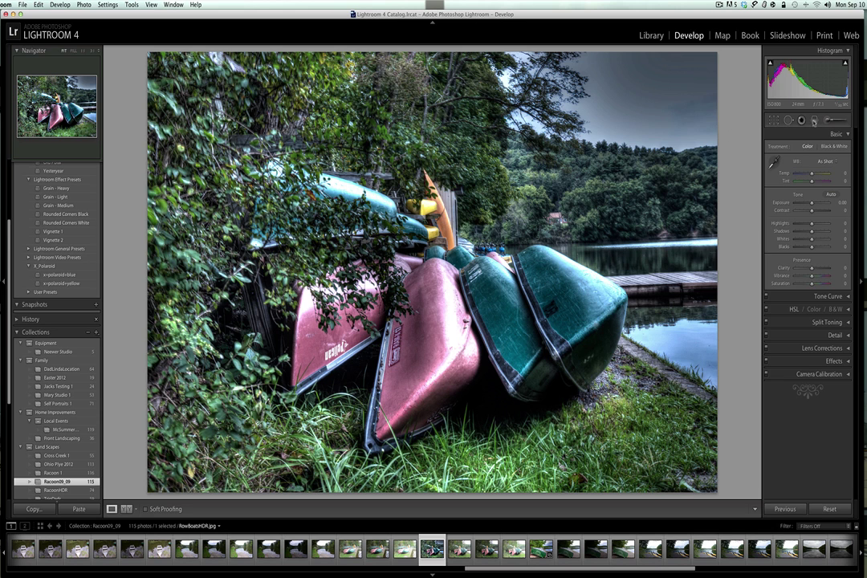
Step: Drag a graduated filter down over the sky and cool it to Temp -84 so it turns blue
left_click(814, 120)
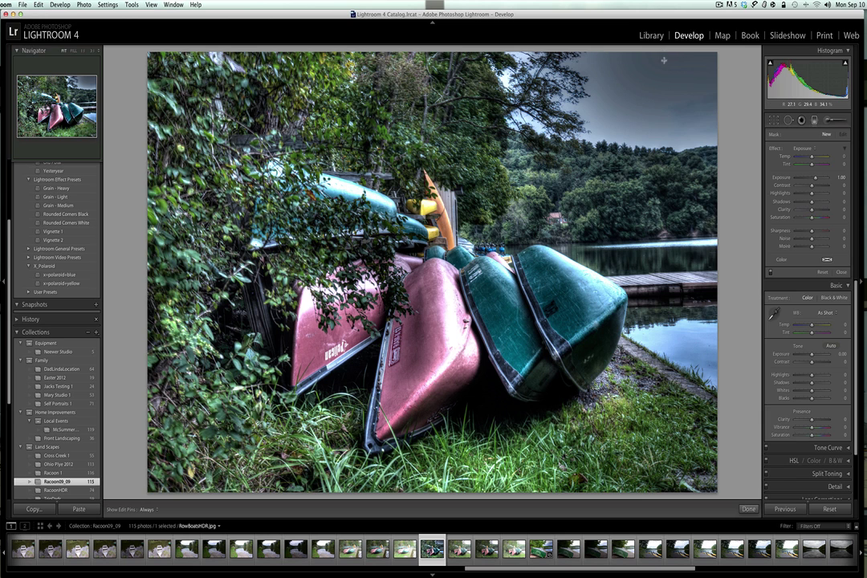
left_click_drag(663, 60, 665, 153)
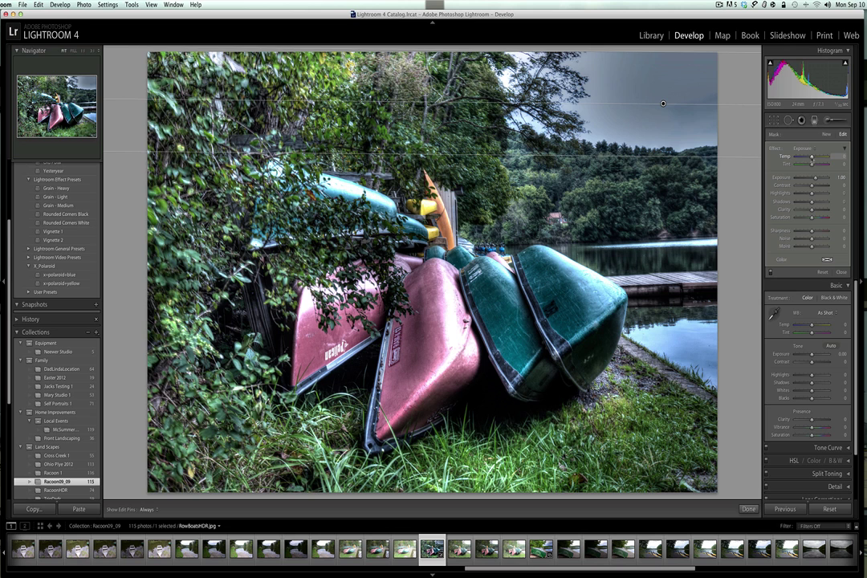
left_click_drag(812, 156, 798, 158)
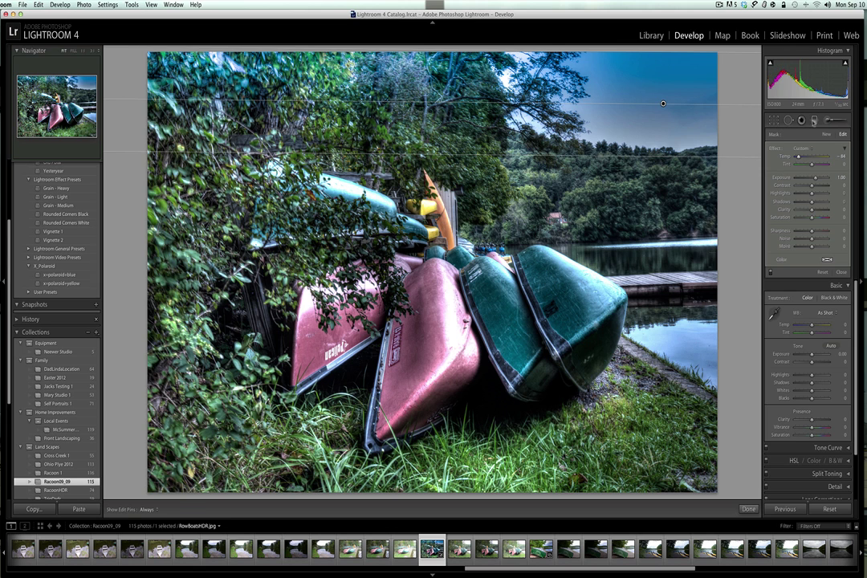
key("m")
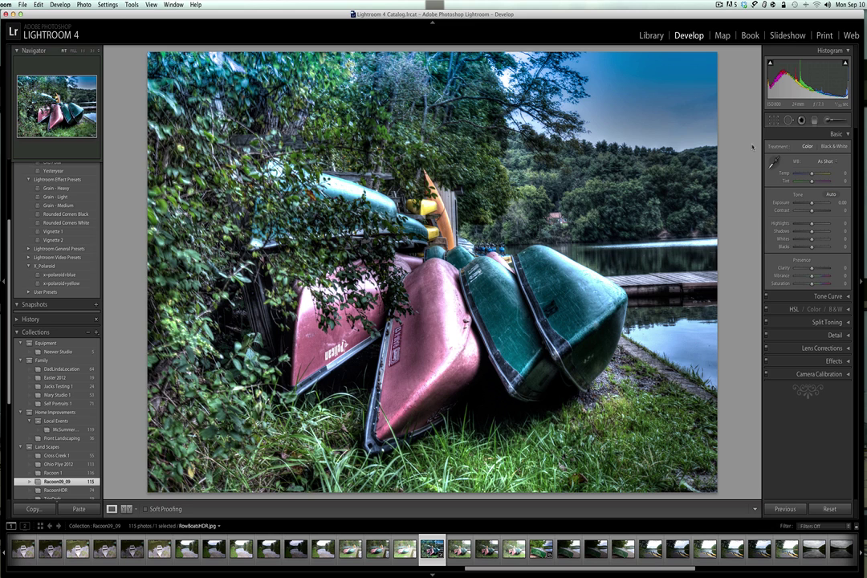